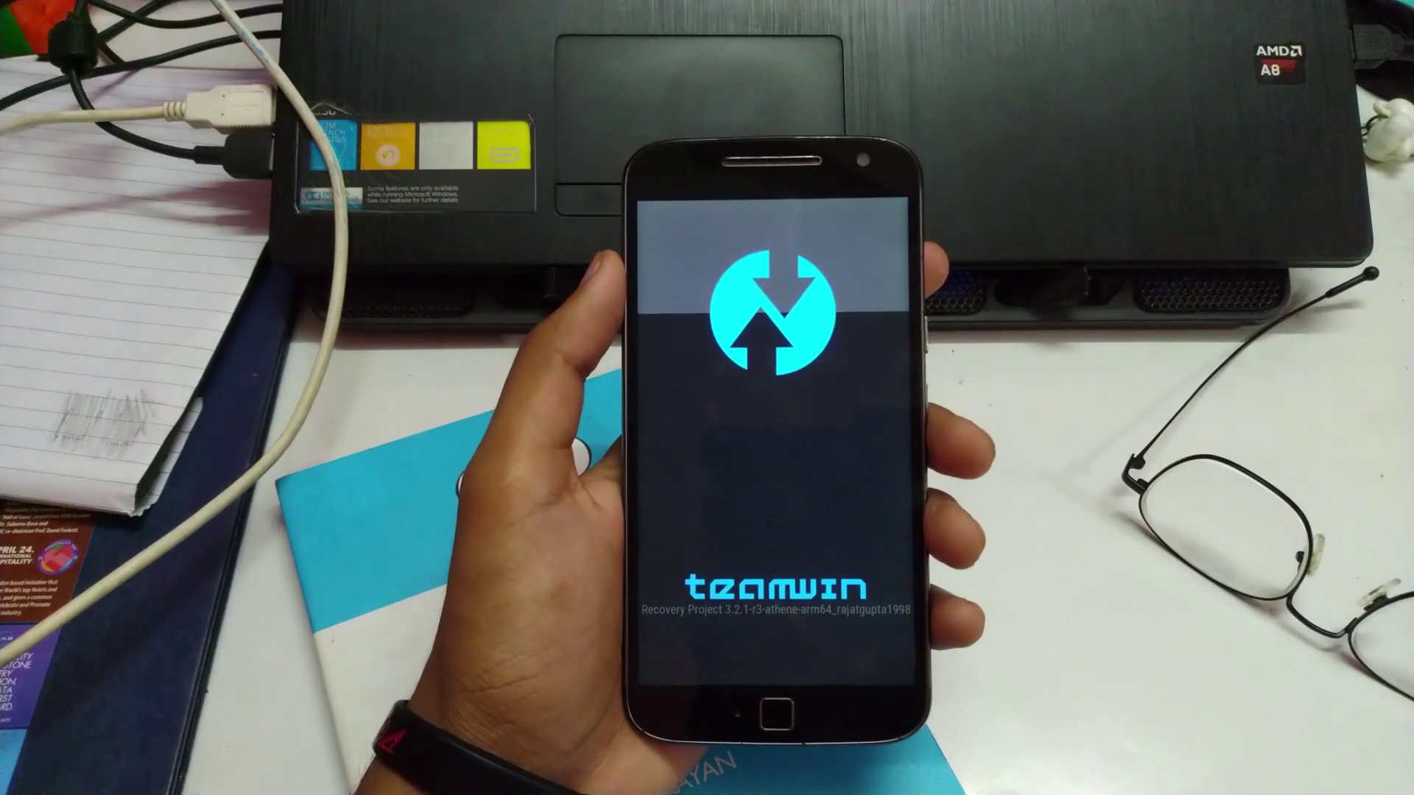
# Advanced Wipe the Dalvik/ART Cache, System, Data and Cache partitions by swiping to confirm
pyautogui.click(836, 323)
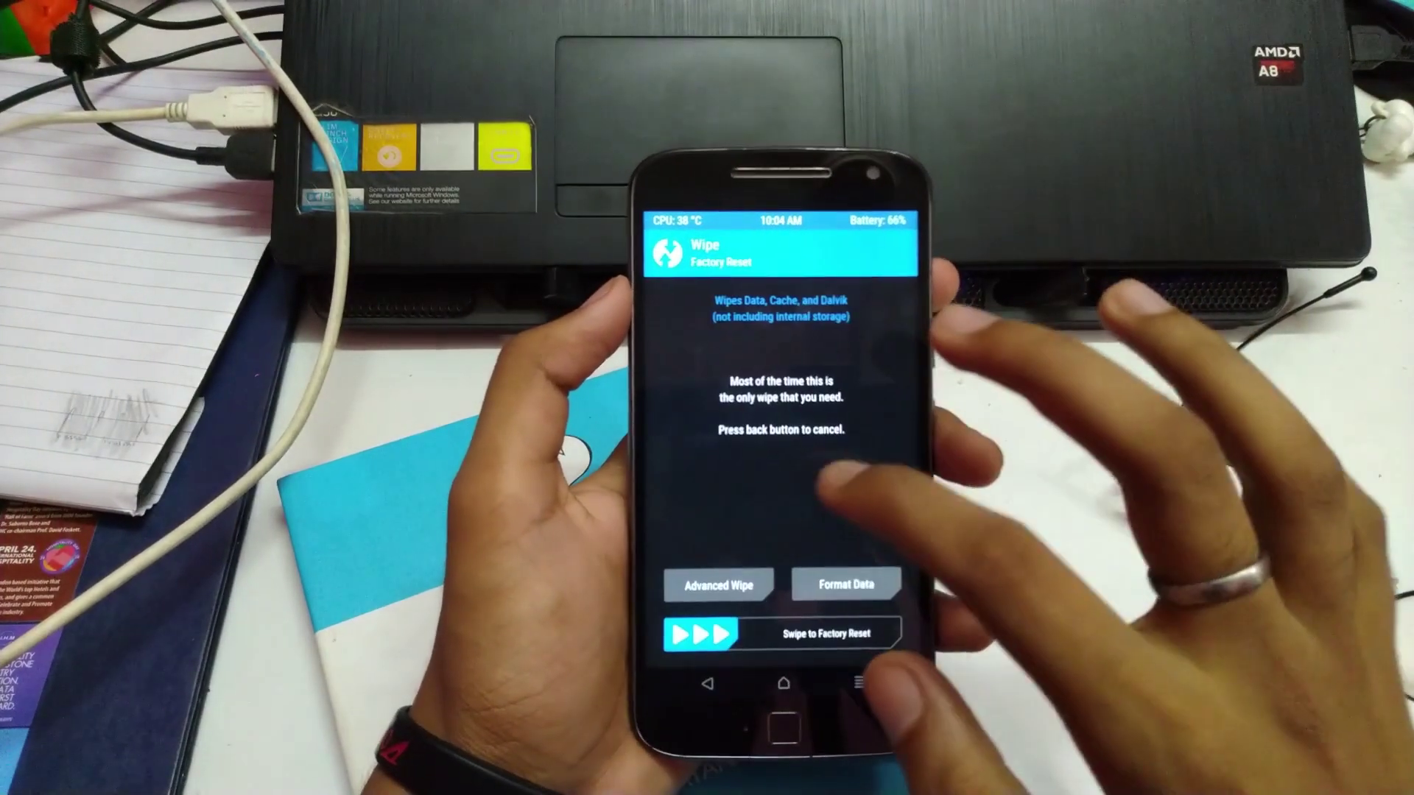
pyautogui.click(707, 319)
pyautogui.click(682, 345)
pyautogui.click(677, 370)
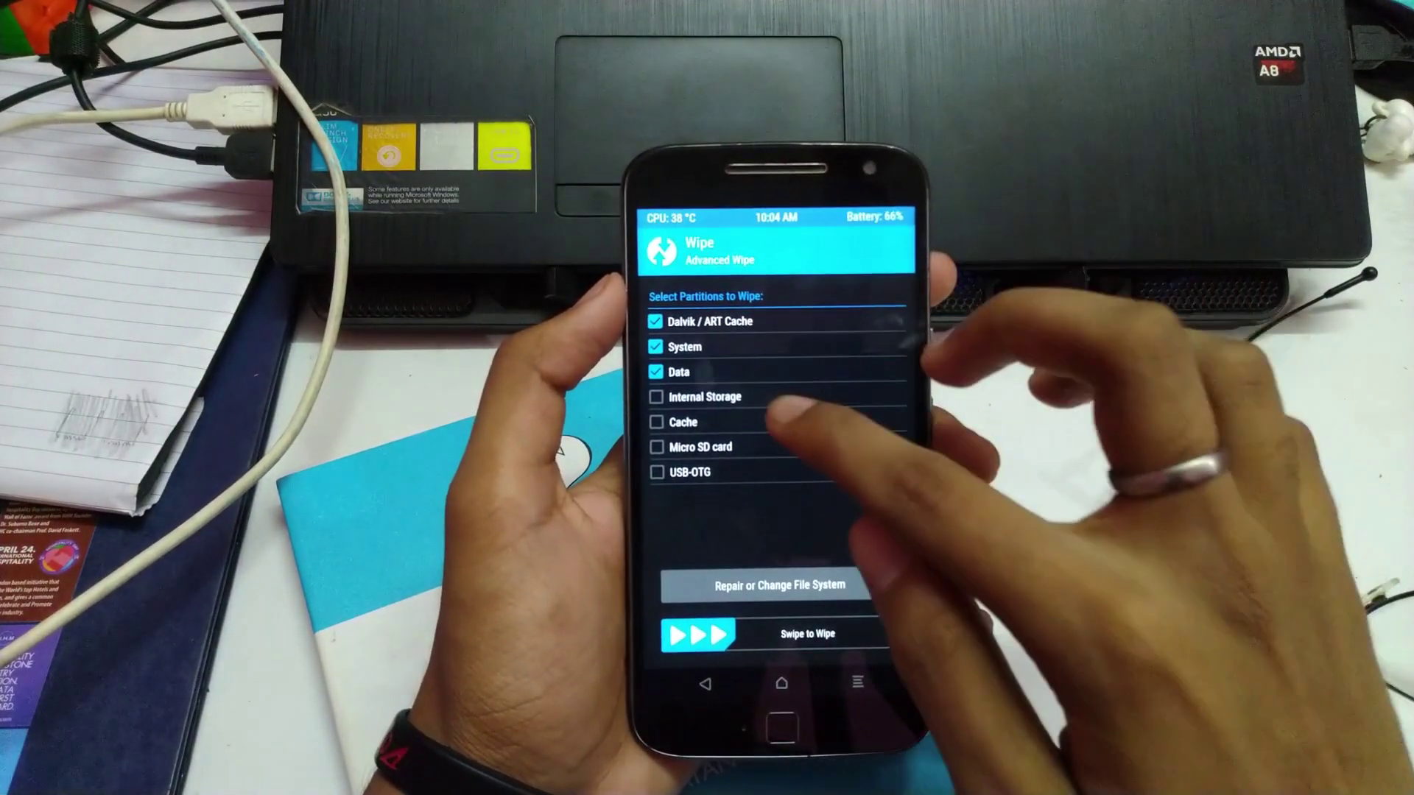
pyautogui.click(682, 420)
pyautogui.moveTo(696, 632); pyautogui.dragTo(884, 632)
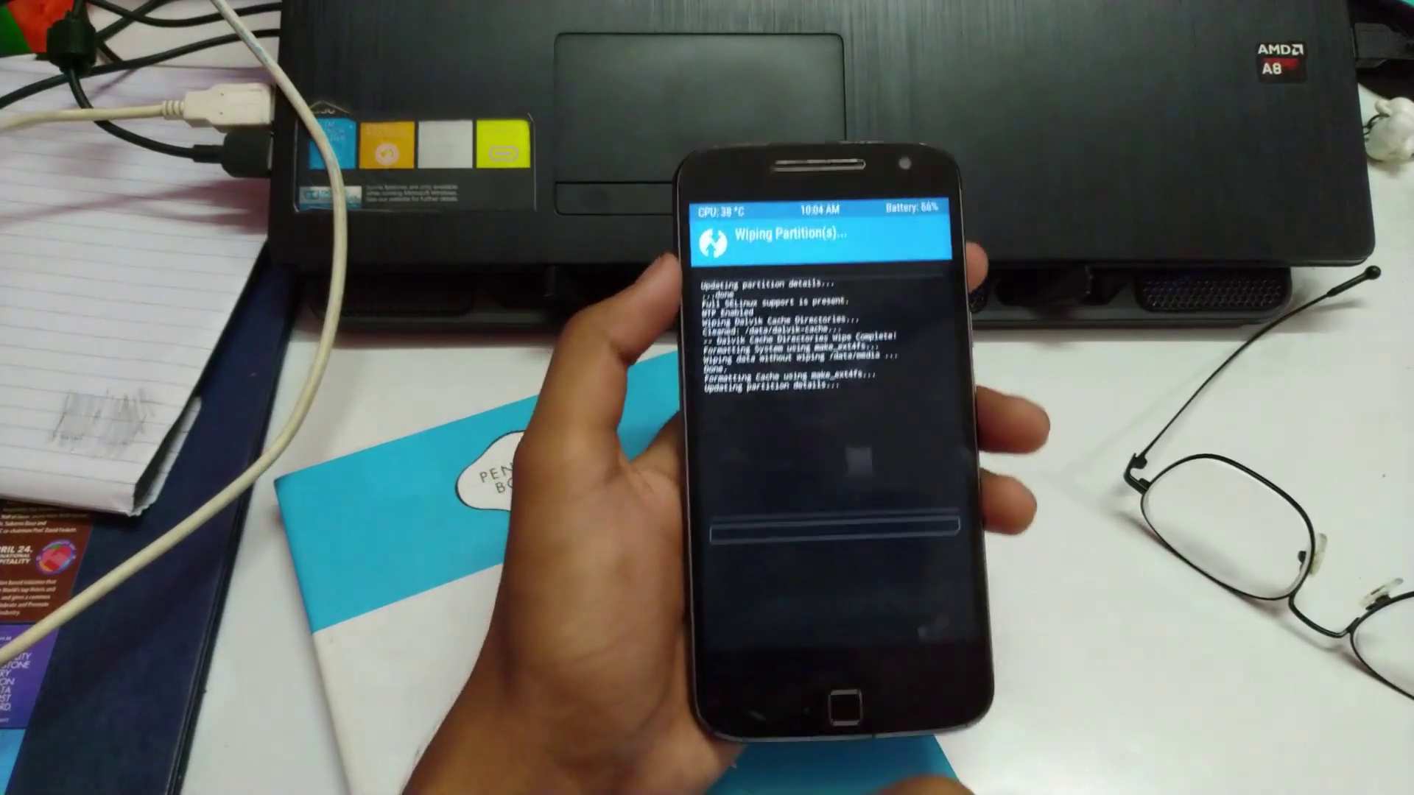
# Leave the finished wipe results and return to the TWRP main menu
pyautogui.click(751, 627)
pyautogui.click(740, 676)
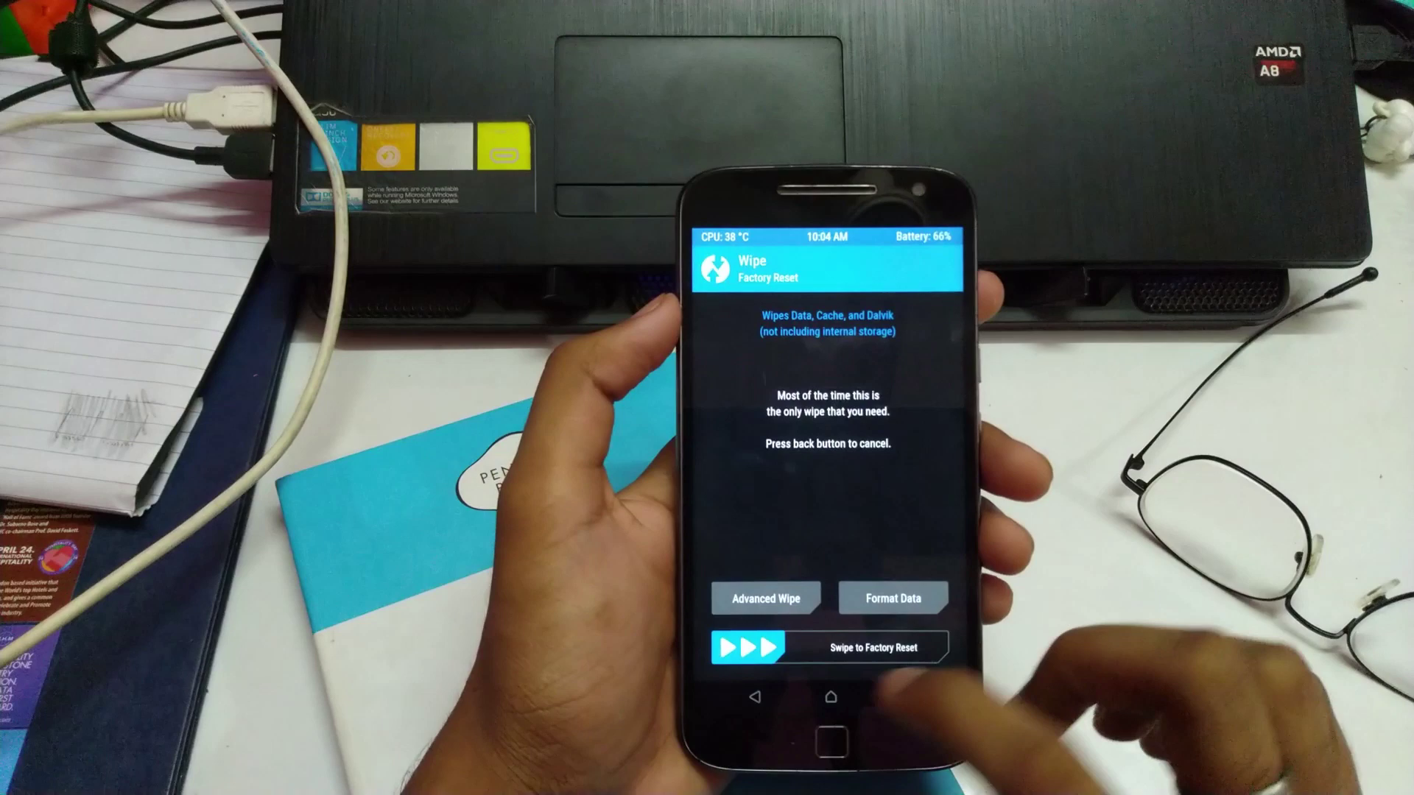
# Queue the AospExtended zip and open_gapps-arm64-9.0-mini zip, then swipe to flash both
pyautogui.click(764, 354)
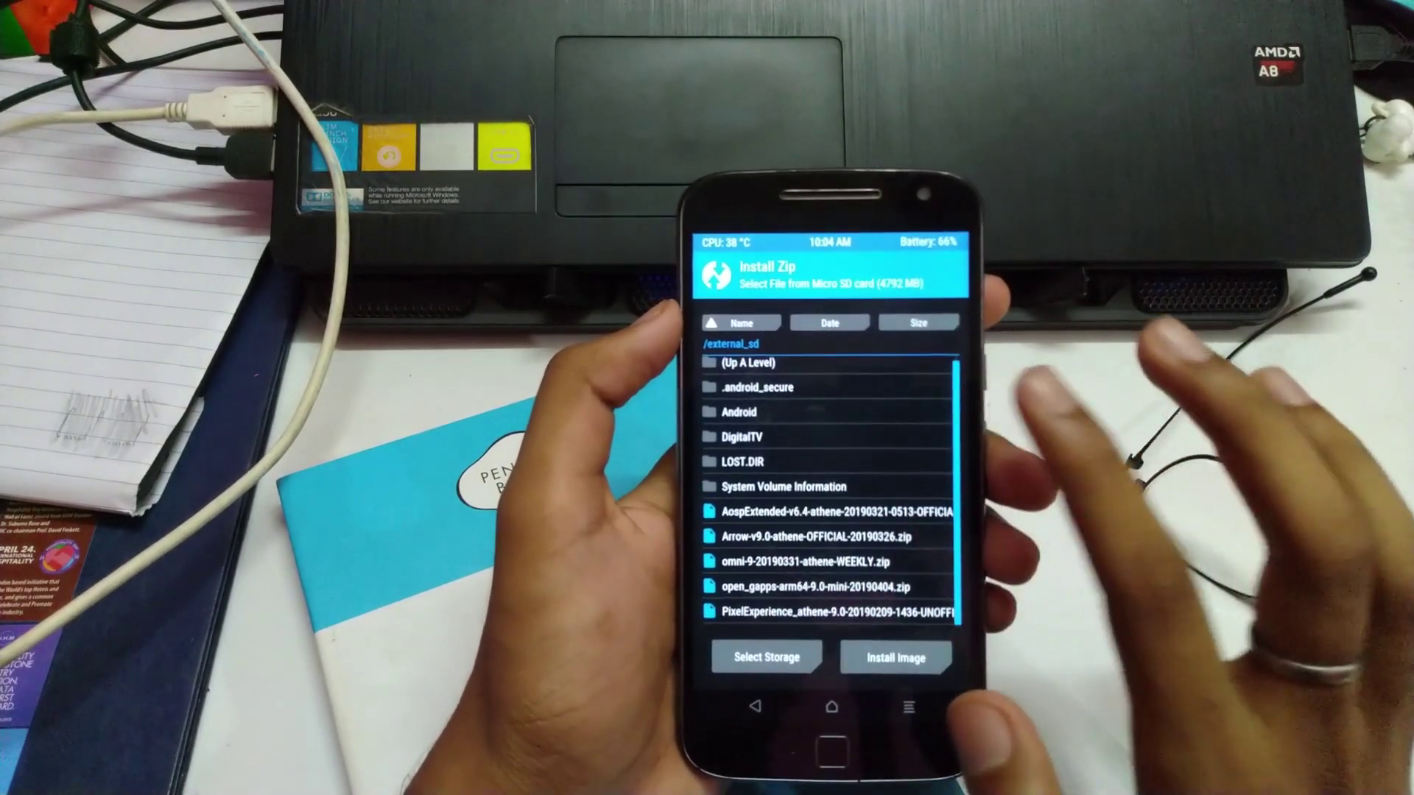
pyautogui.click(829, 506)
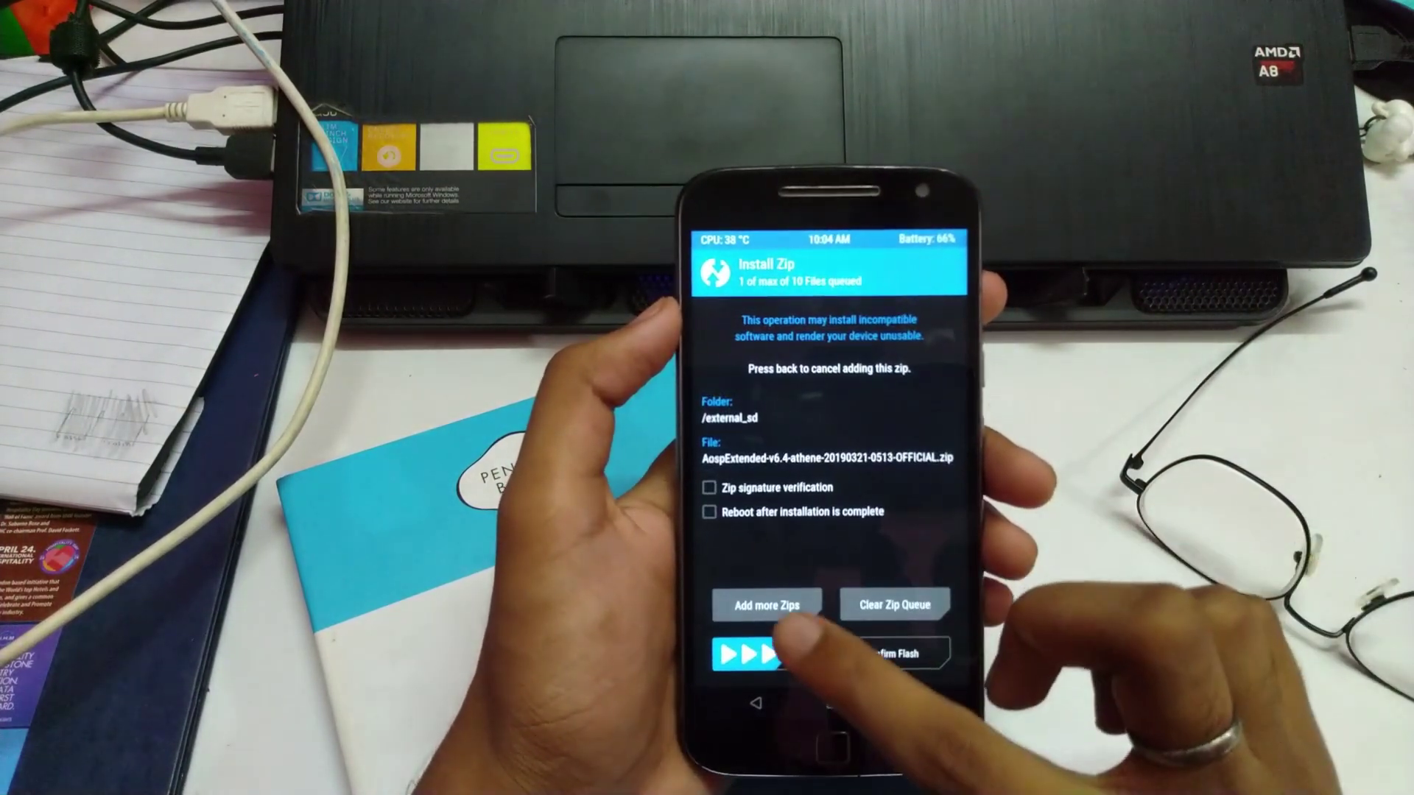
pyautogui.click(796, 605)
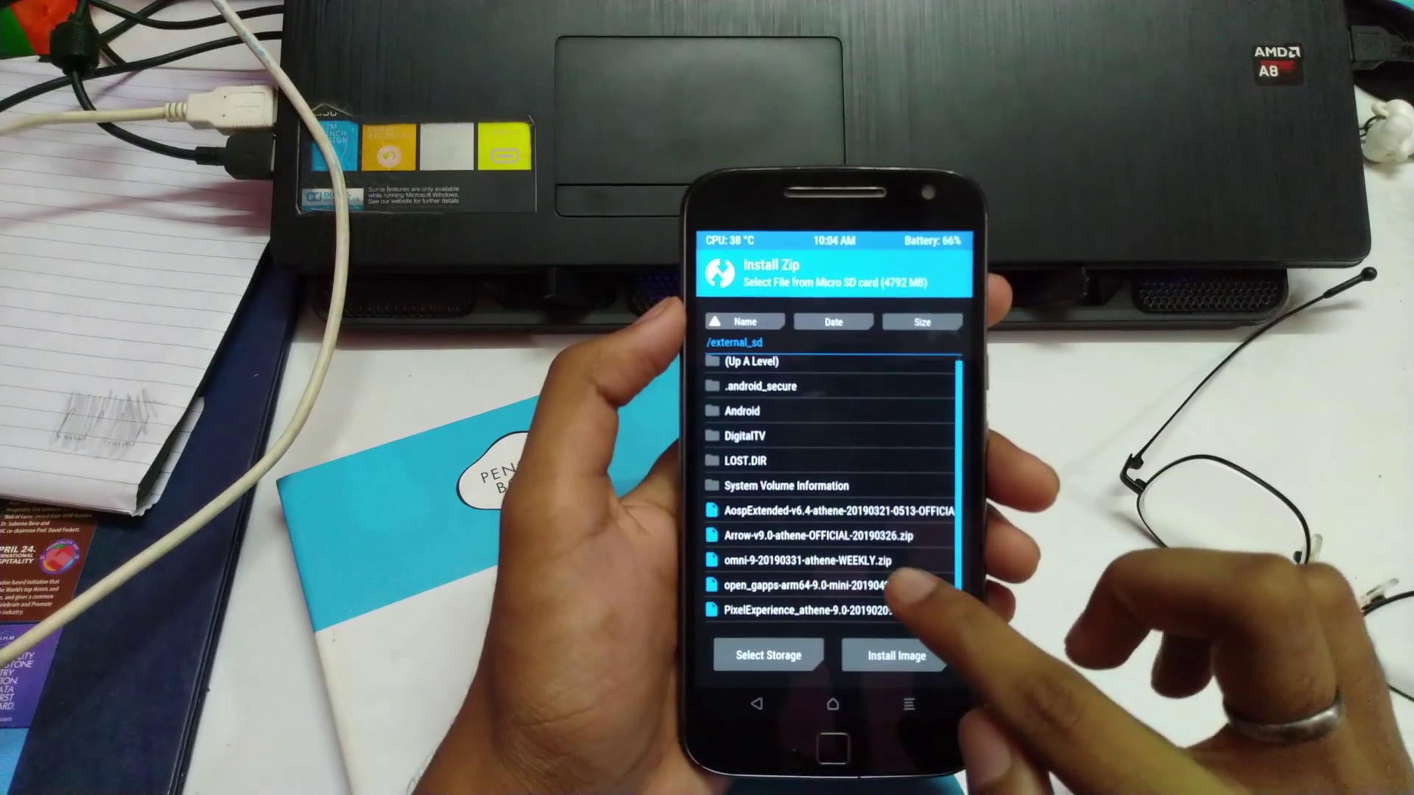
pyautogui.click(806, 585)
pyautogui.moveTo(752, 652); pyautogui.dragTo(921, 652)
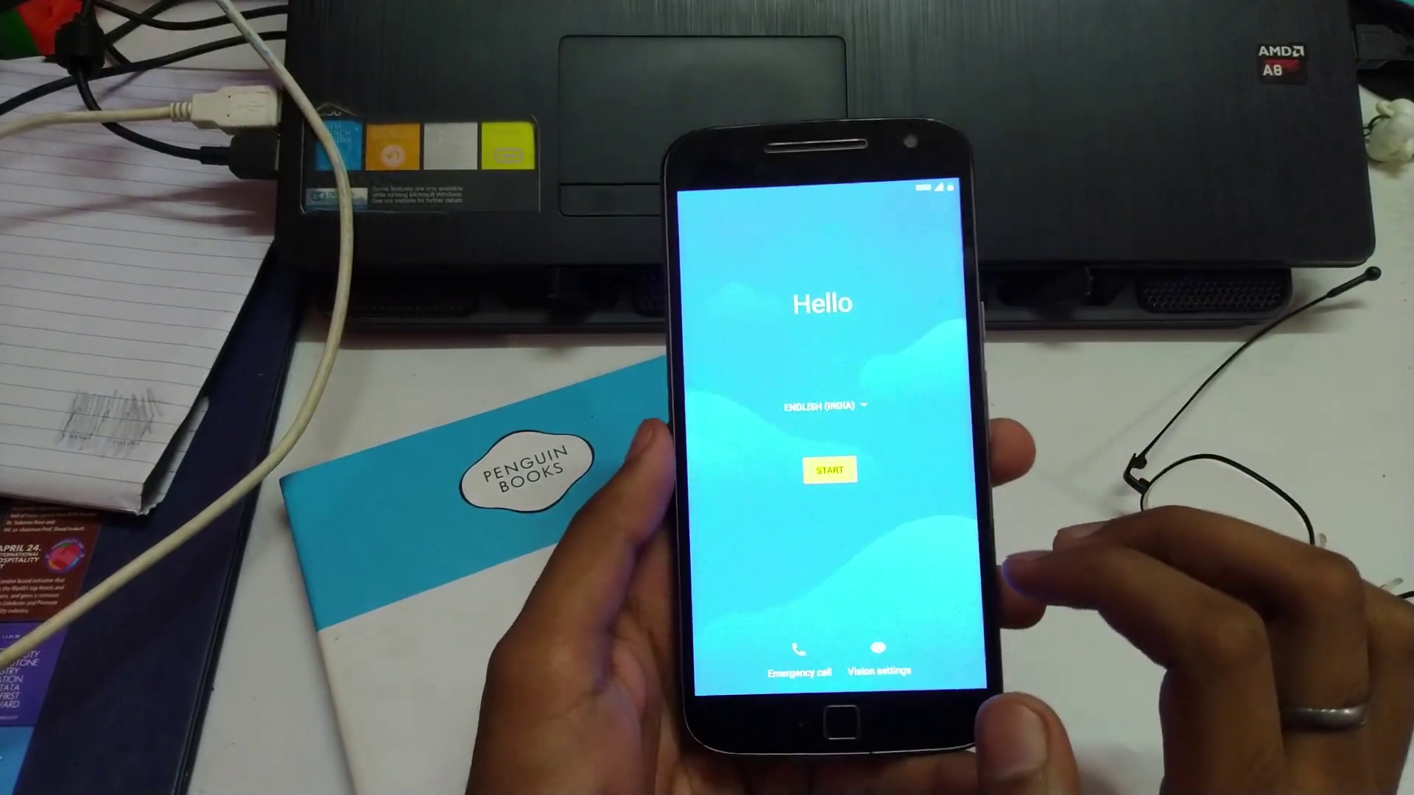
# Start setup and continue without connecting to Wi-Fi
pyautogui.click(854, 478)
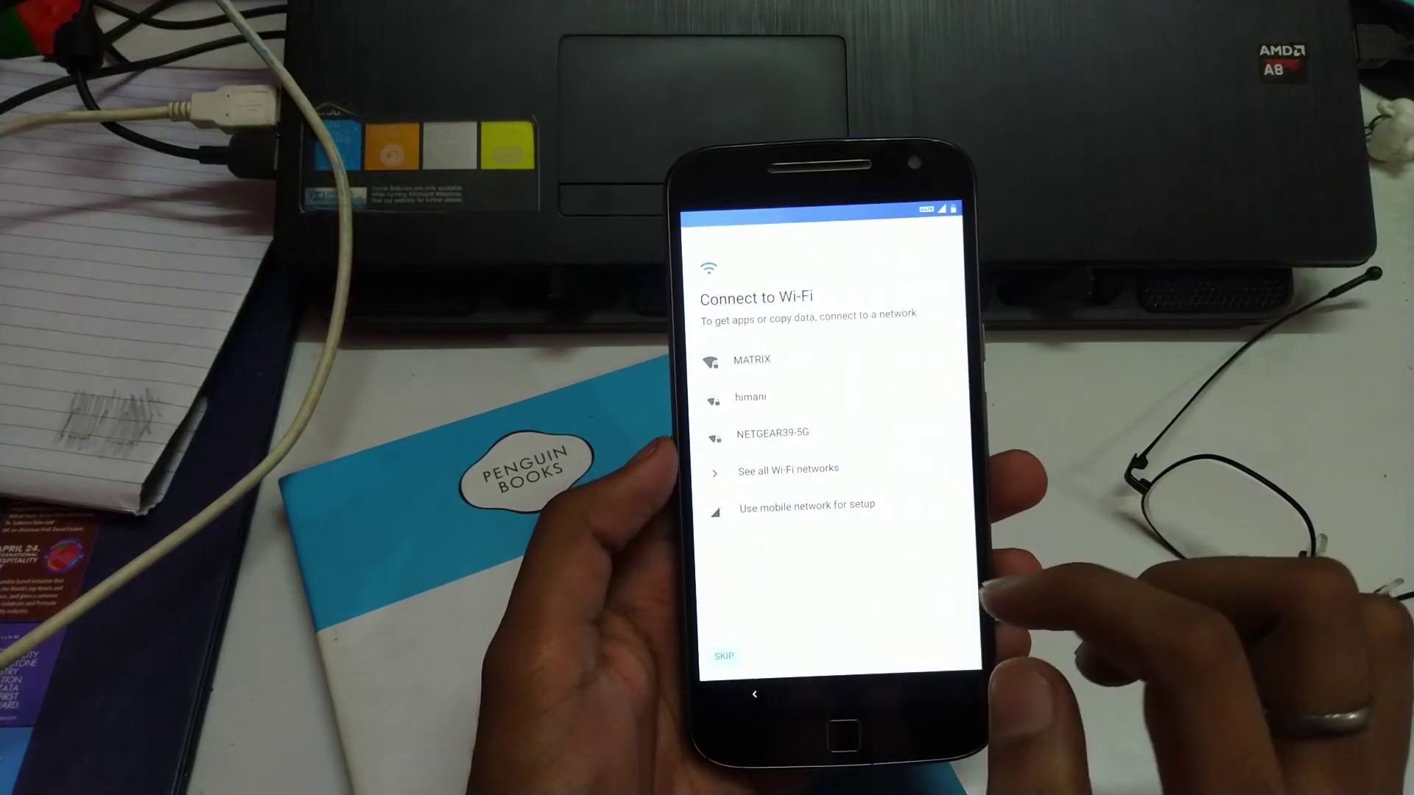
pyautogui.click(724, 657)
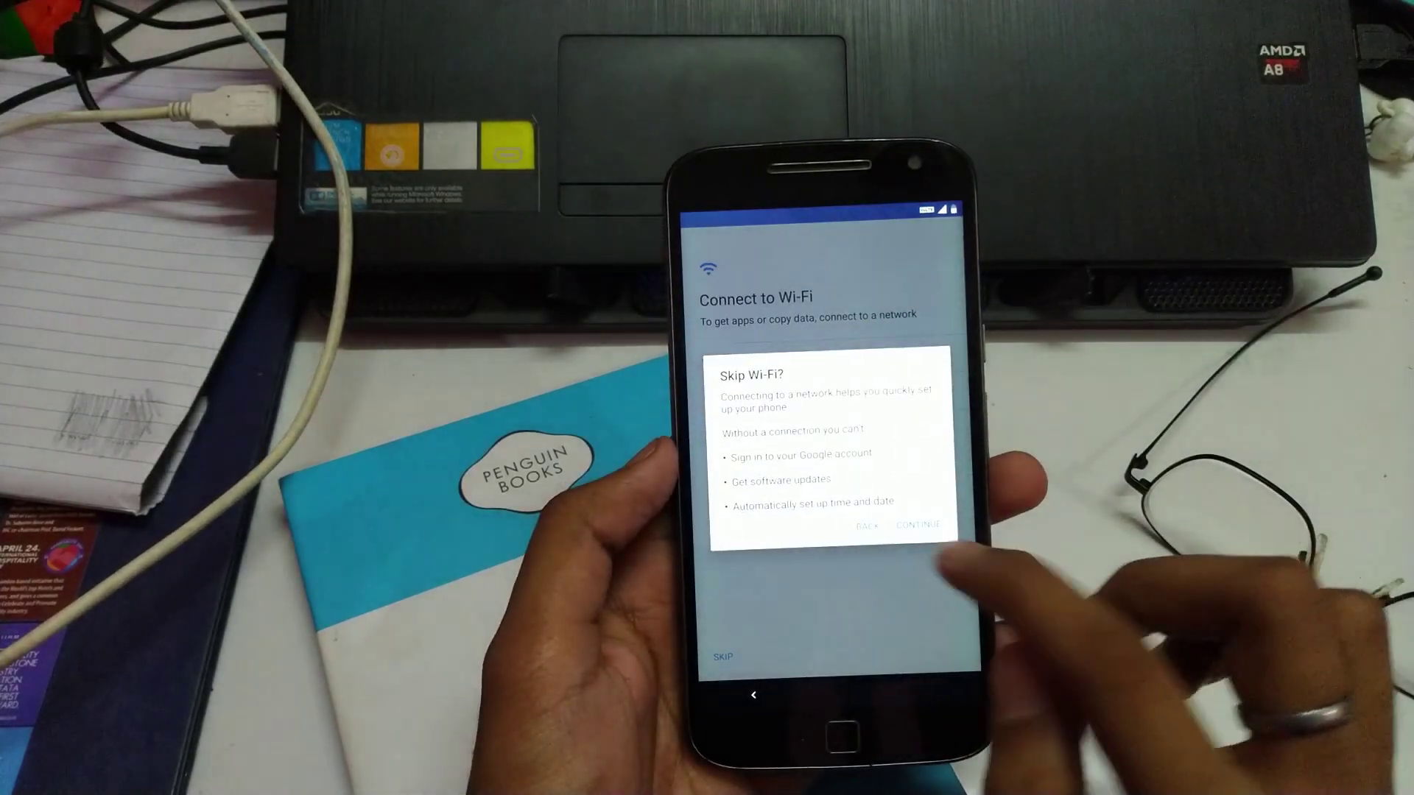
pyautogui.click(914, 528)
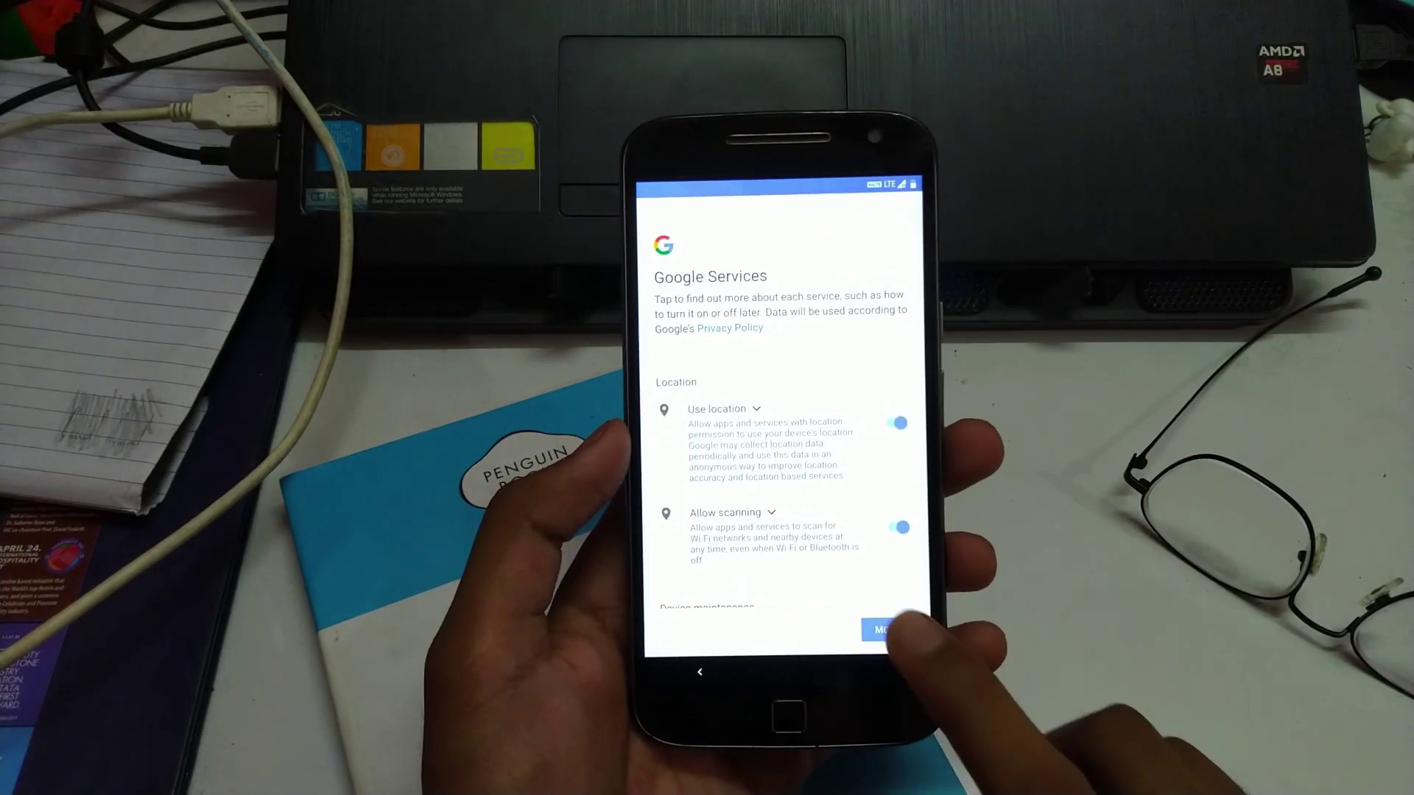
# Accept the Google services terms, skip fingerprint setup and choose no screen lock anyway
pyautogui.click(876, 631)
pyautogui.click(878, 635)
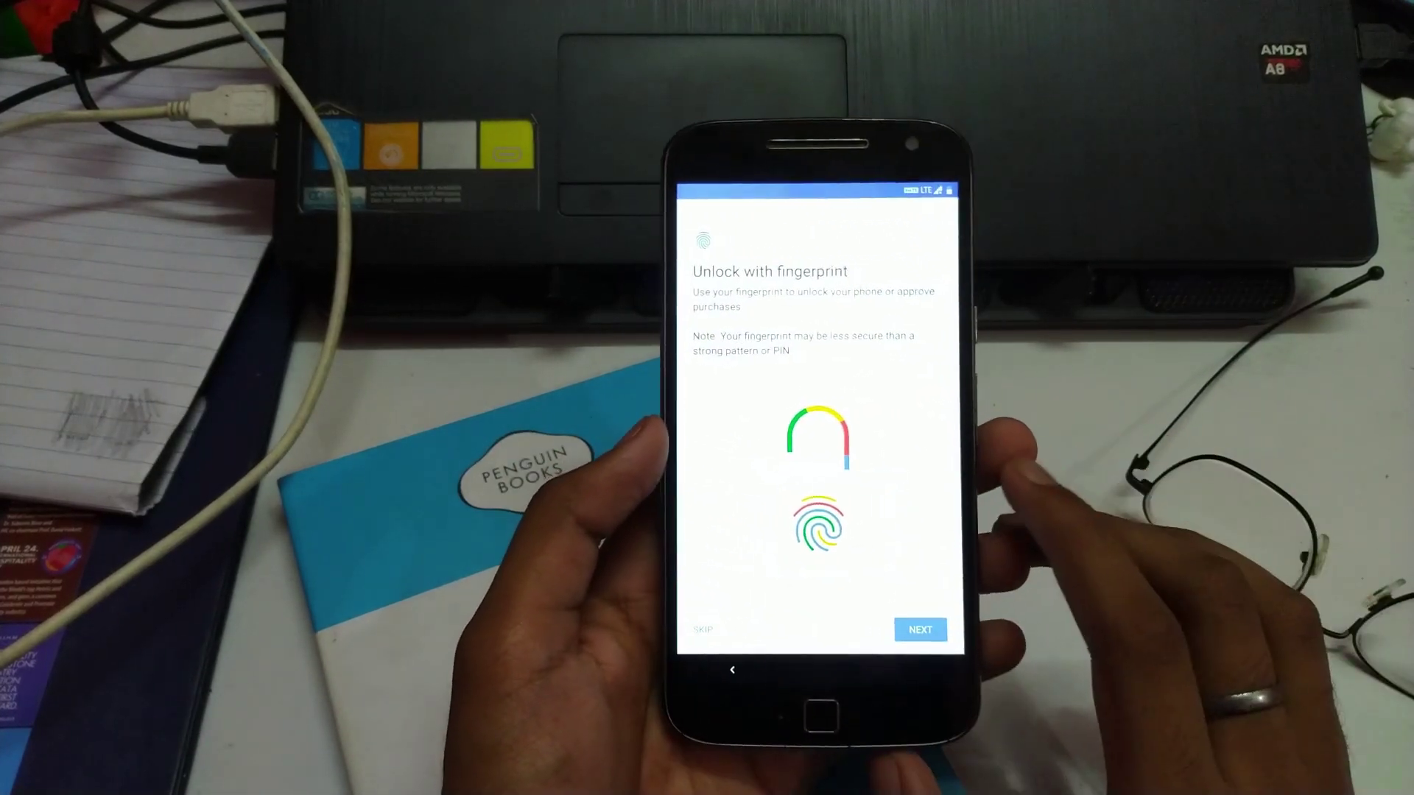
pyautogui.click(716, 628)
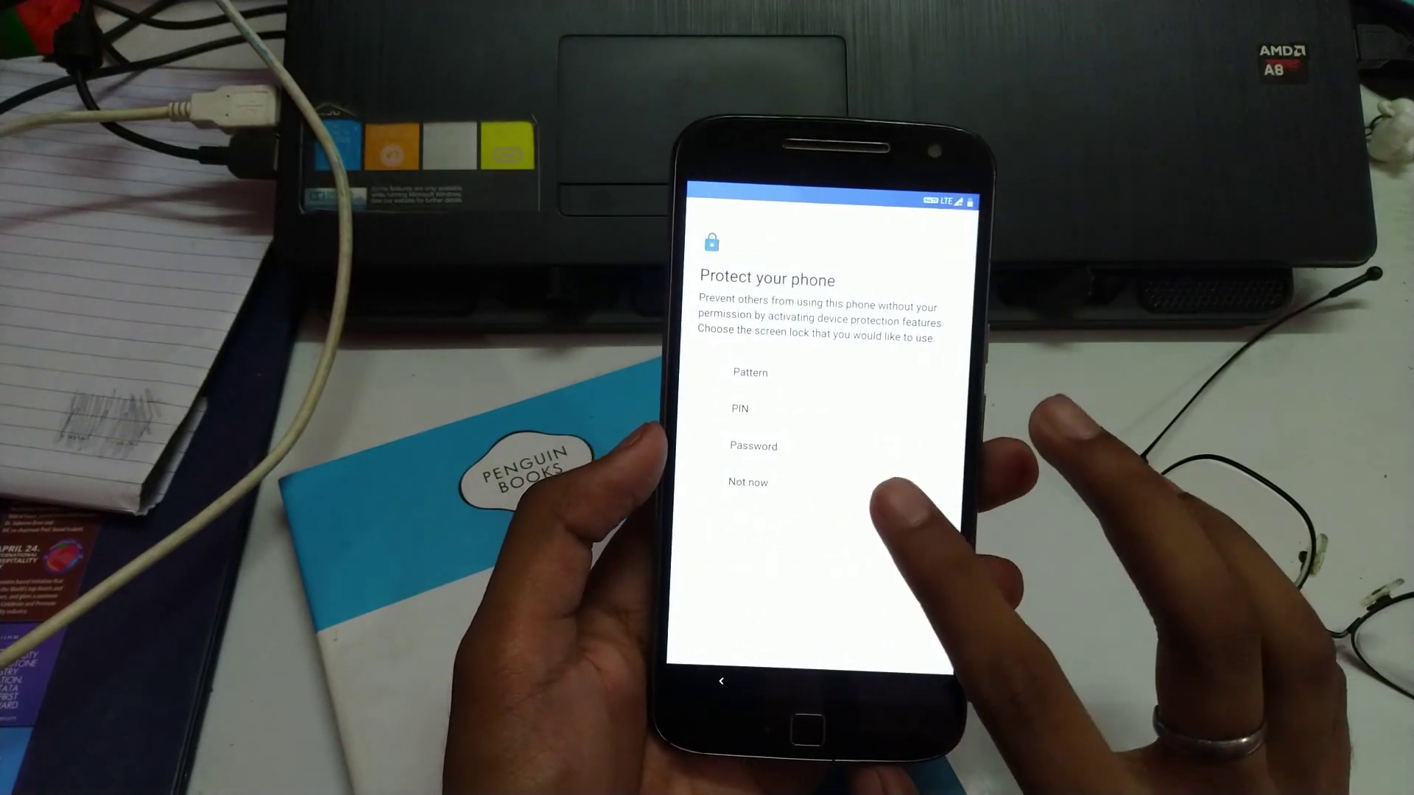
pyautogui.click(729, 471)
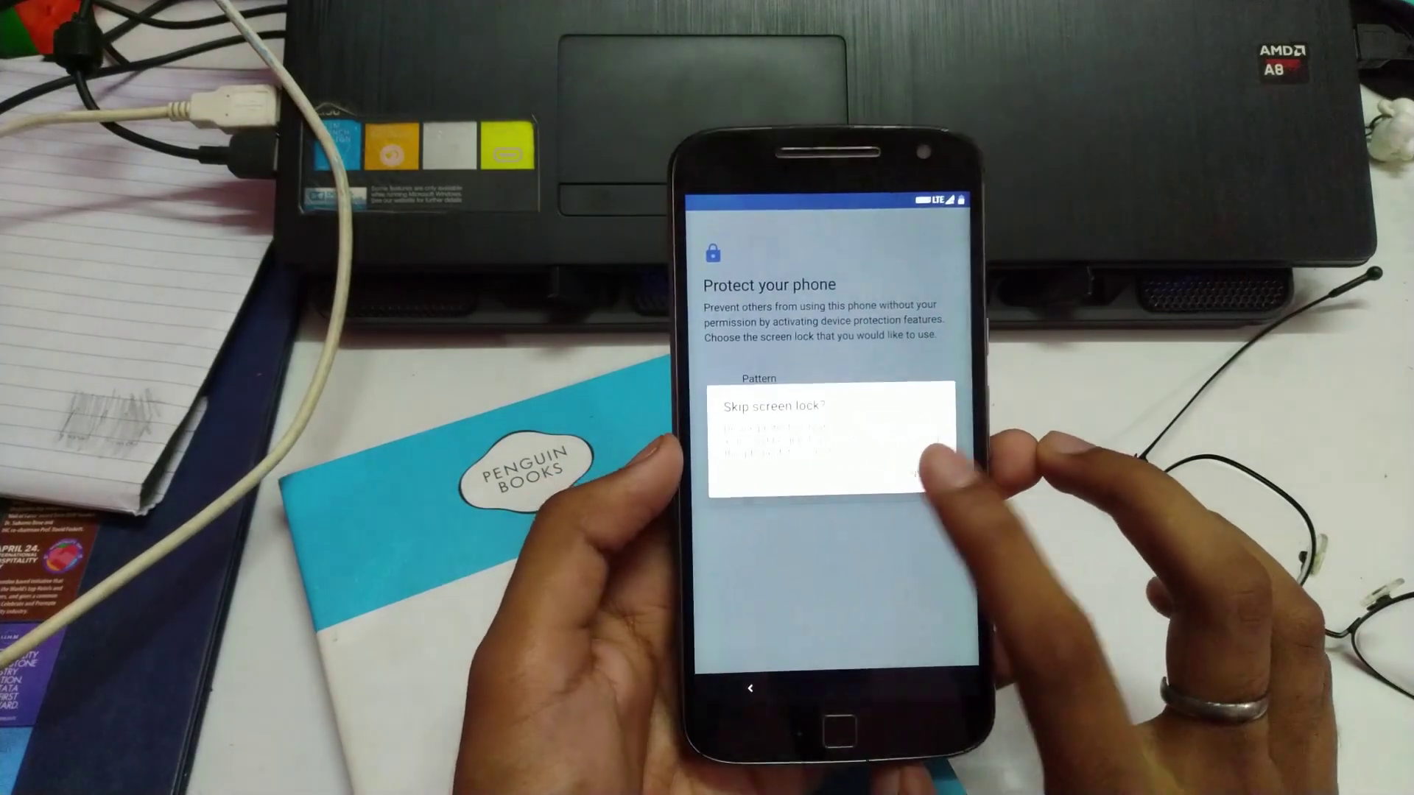
pyautogui.click(906, 483)
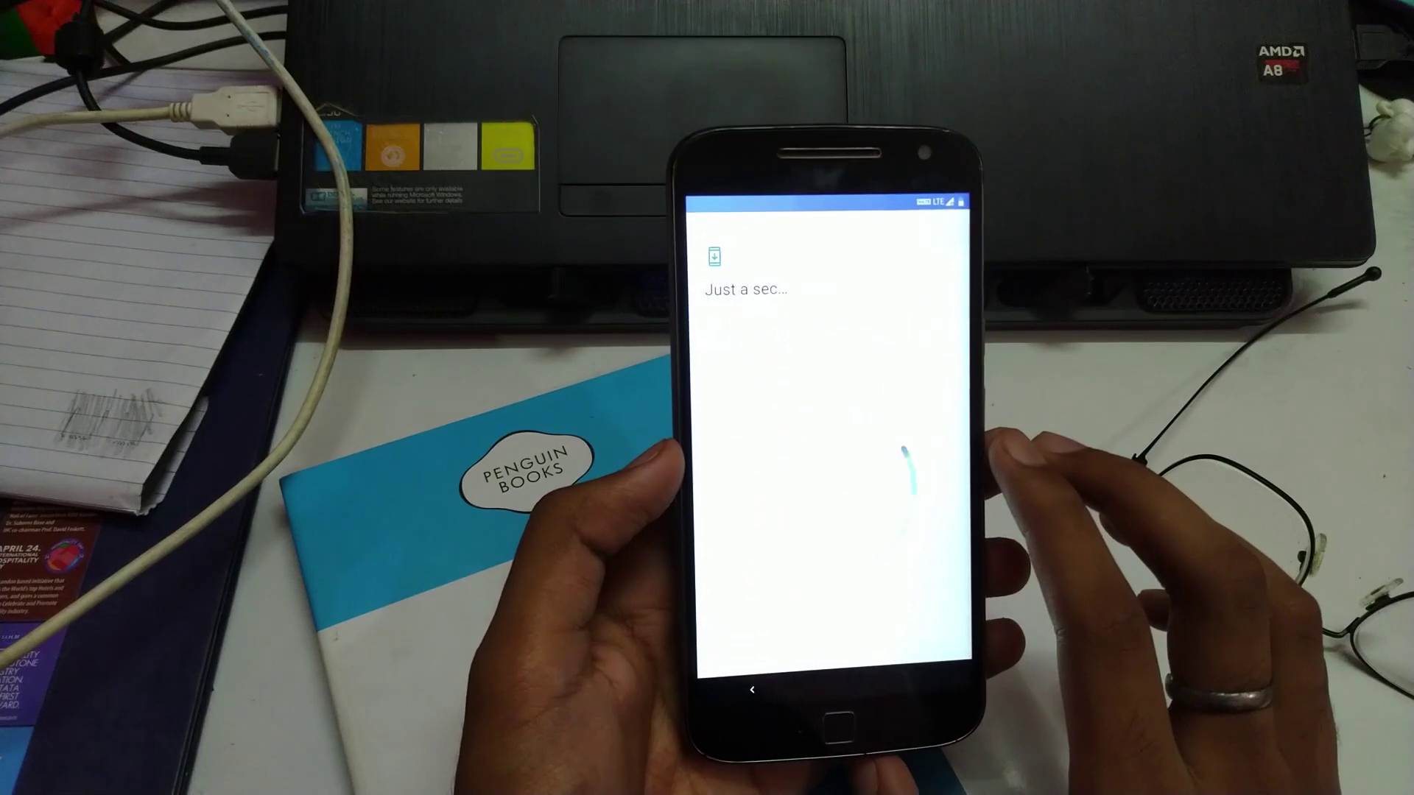